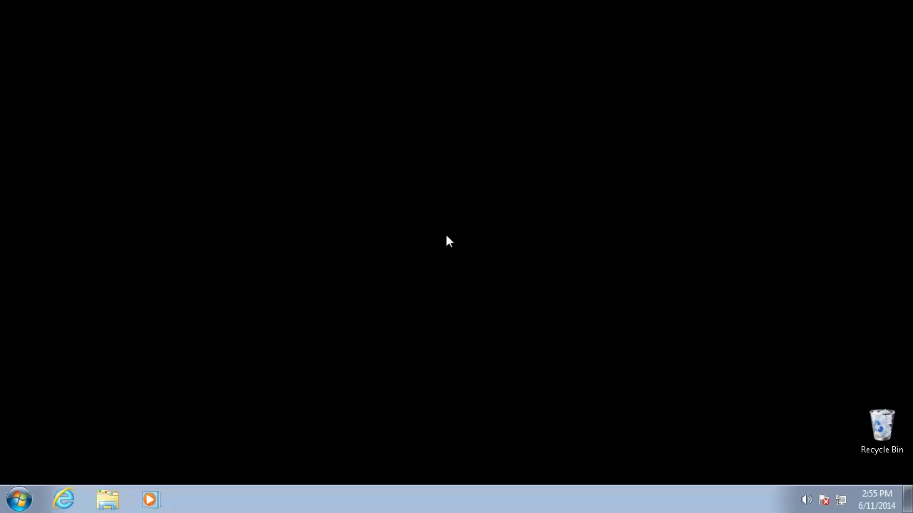
# Step: Check the installed Java versions, Java 7 Update 45 and Java 6 Update 45, in Control Panel
pyautogui.click(19, 500)
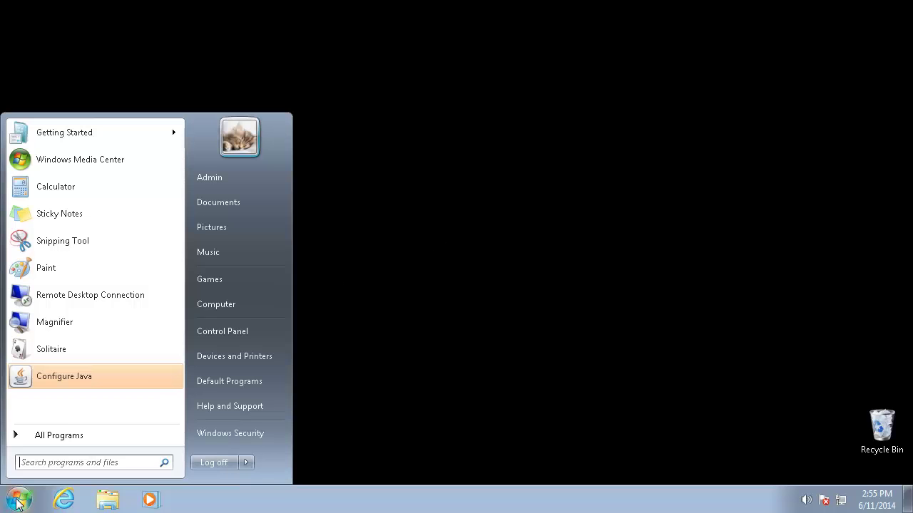
pyautogui.click(235, 333)
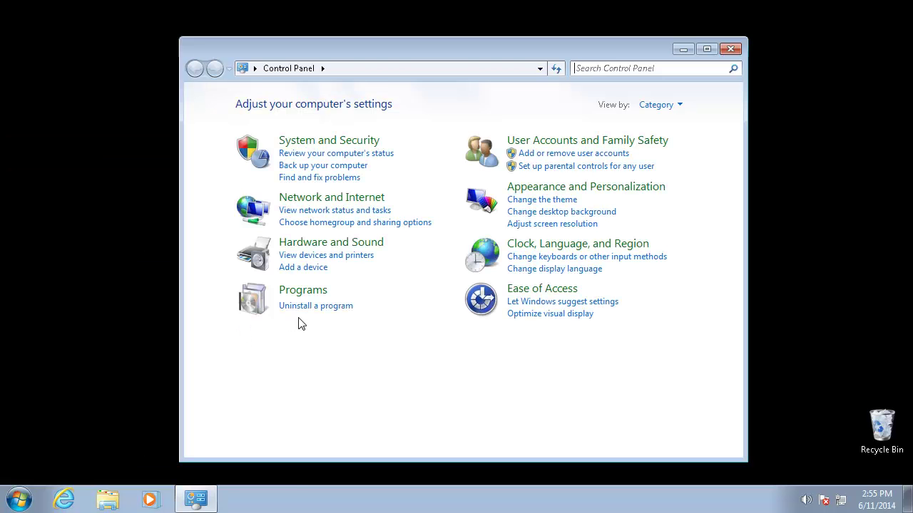
pyautogui.click(322, 308)
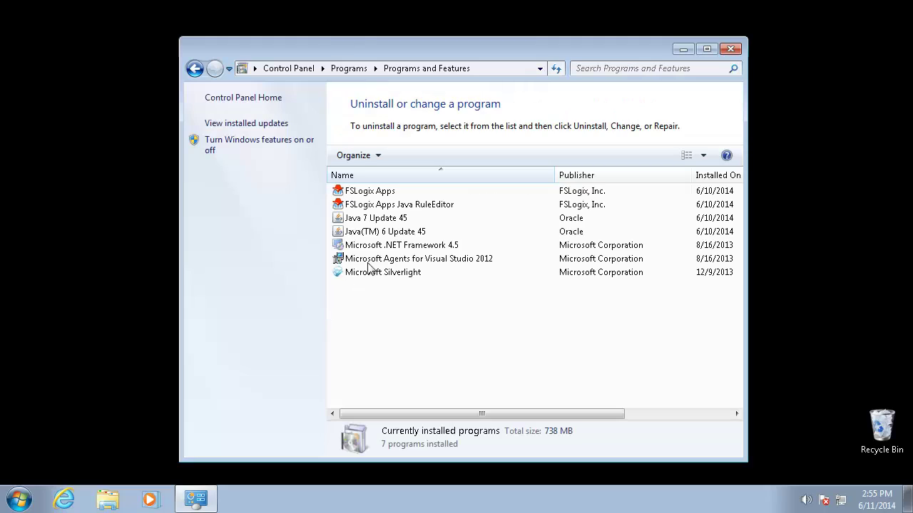
pyautogui.click(401, 218)
pyautogui.click(415, 236)
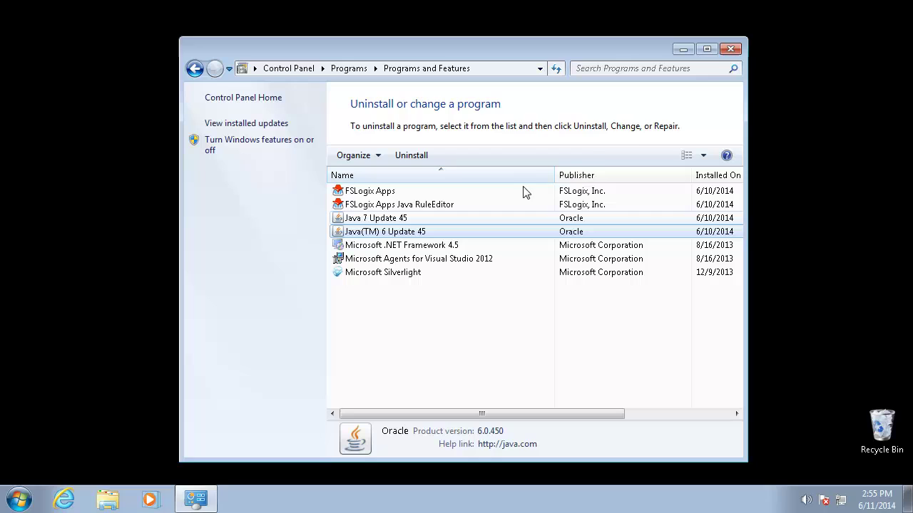
pyautogui.click(731, 50)
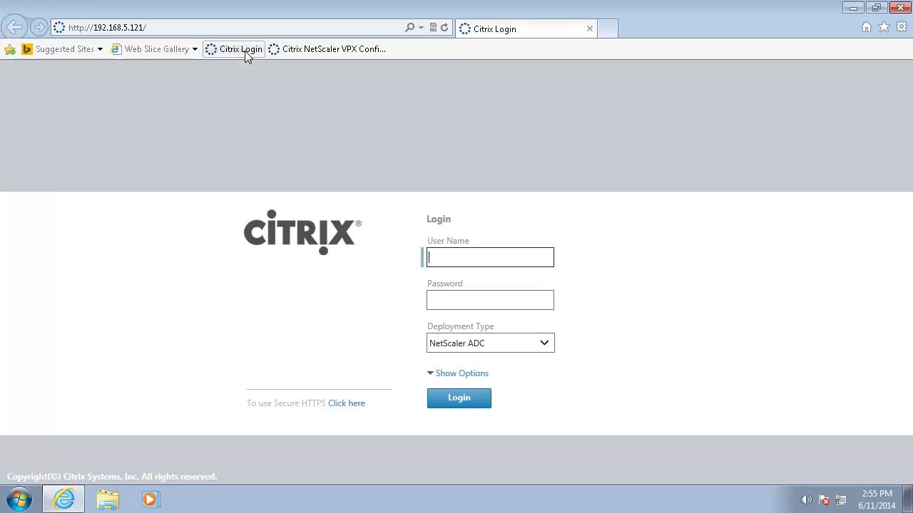
# Step: Log in to the NetScaler management page with the nsroot user name and its password
pyautogui.write('nsroot')
pyautogui.press('Tab')
pyautogui.write('nsroot')
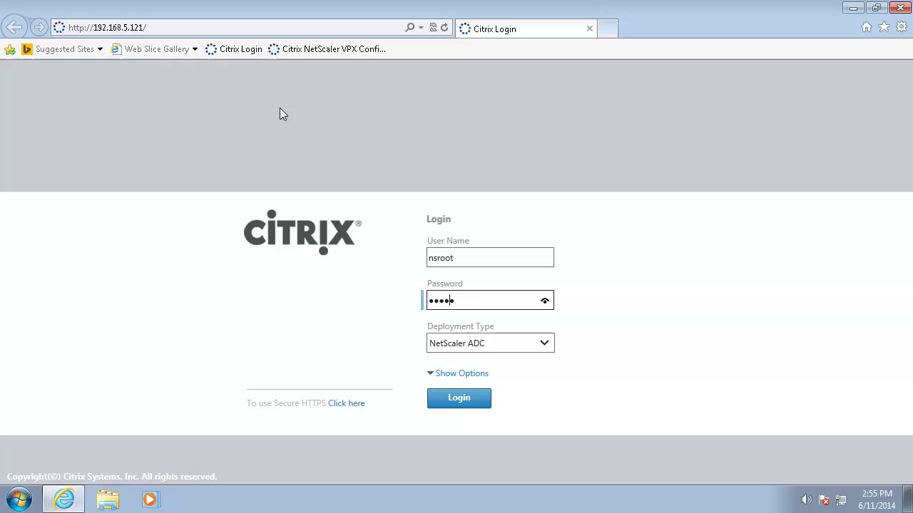
pyautogui.click(485, 398)
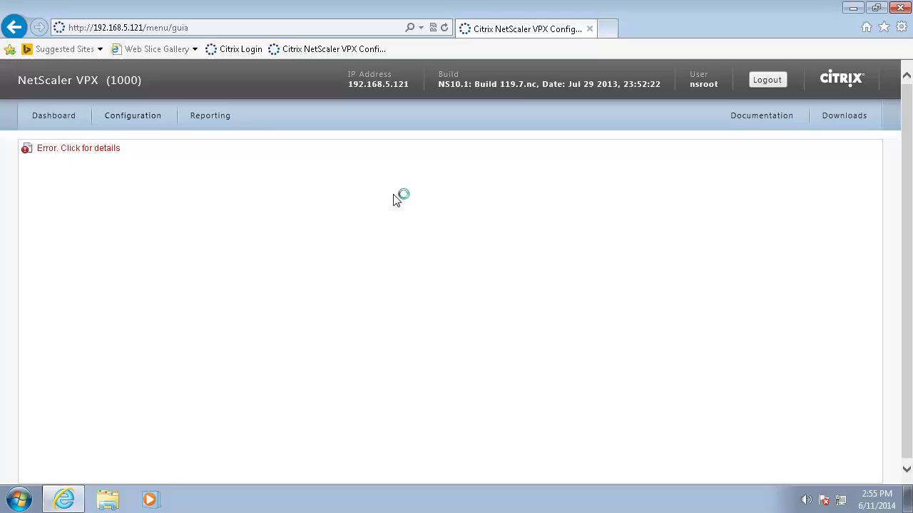
# Step: Dismiss the Java SecurityException error and select the page's /menu/guia address
pyautogui.click(106, 149)
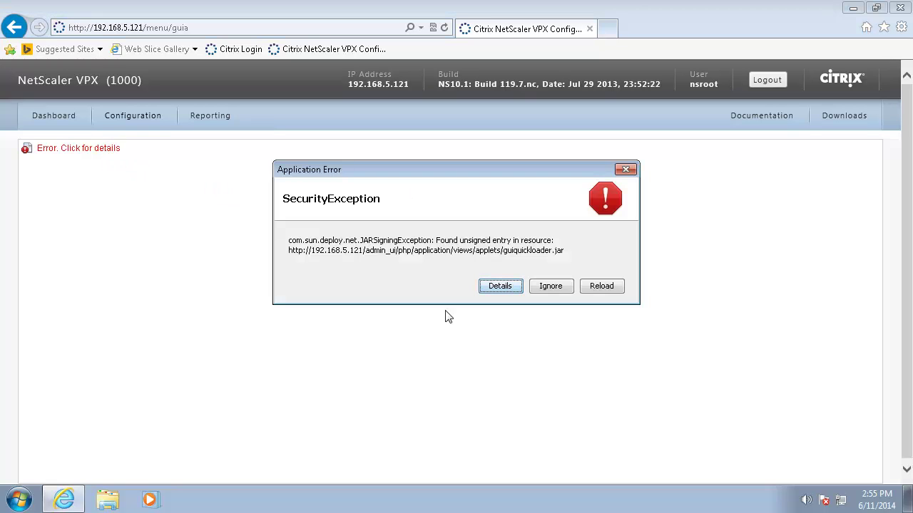
pyautogui.click(628, 171)
pyautogui.click(213, 30)
pyautogui.hotkey('ctrl', 'c')
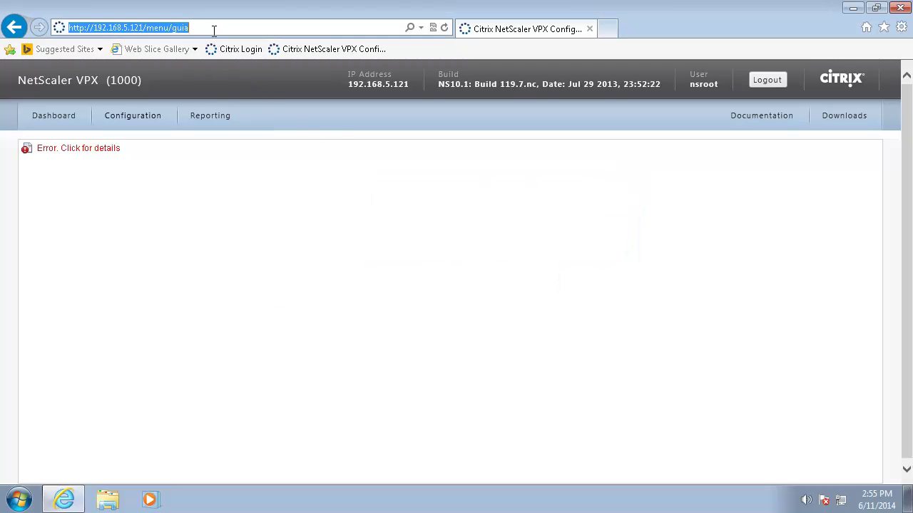
# Step: Close the browser and launch the FSLogix Apps Java Rule Editor
pyautogui.click(899, 9)
pyautogui.click(19, 499)
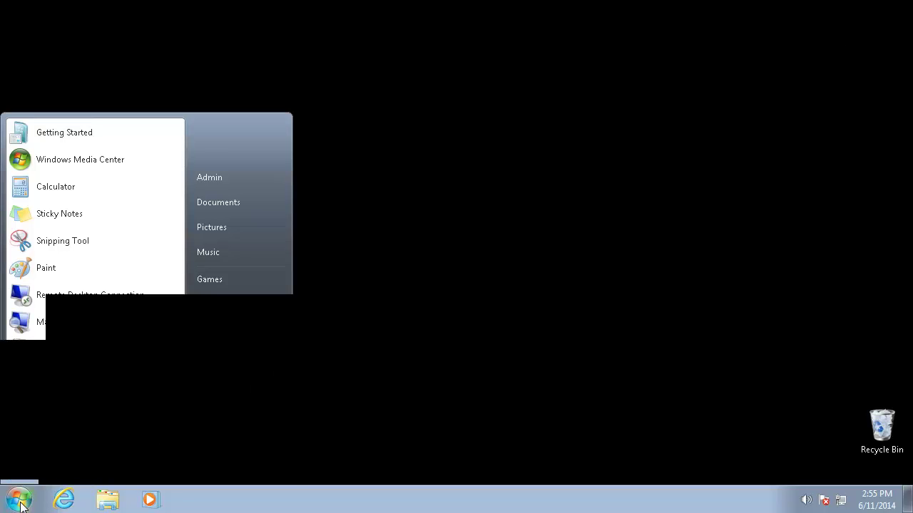
pyautogui.click(64, 436)
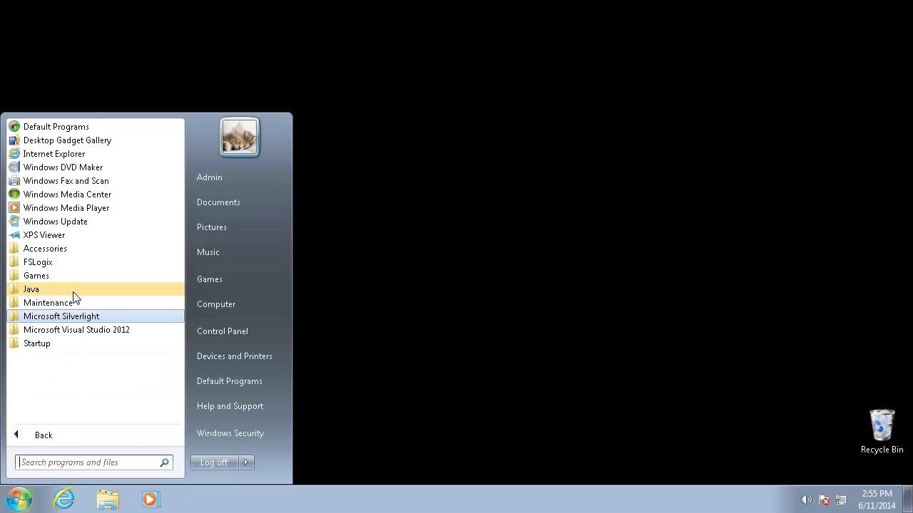
pyautogui.click(78, 263)
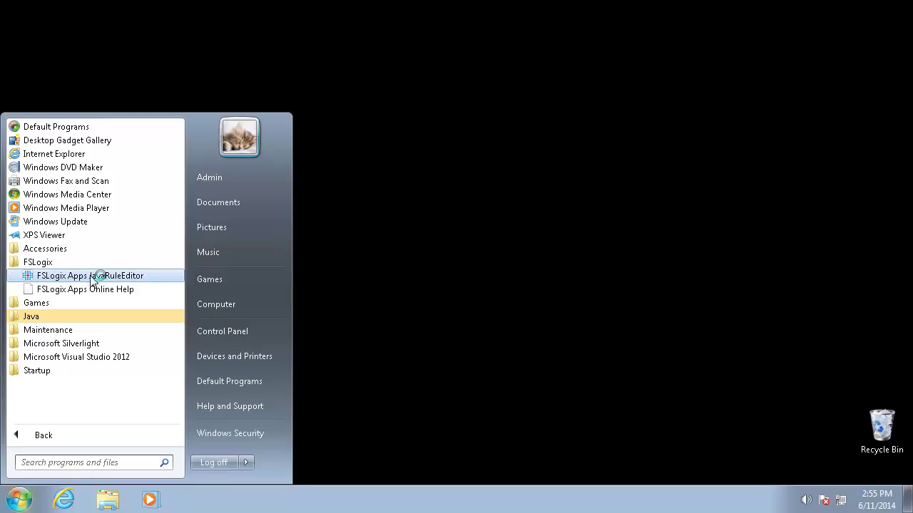
pyautogui.click(94, 275)
# Step: Add a new rule with the pasted NetScaler address and Java version 1.6.0_45
pyautogui.click(357, 128)
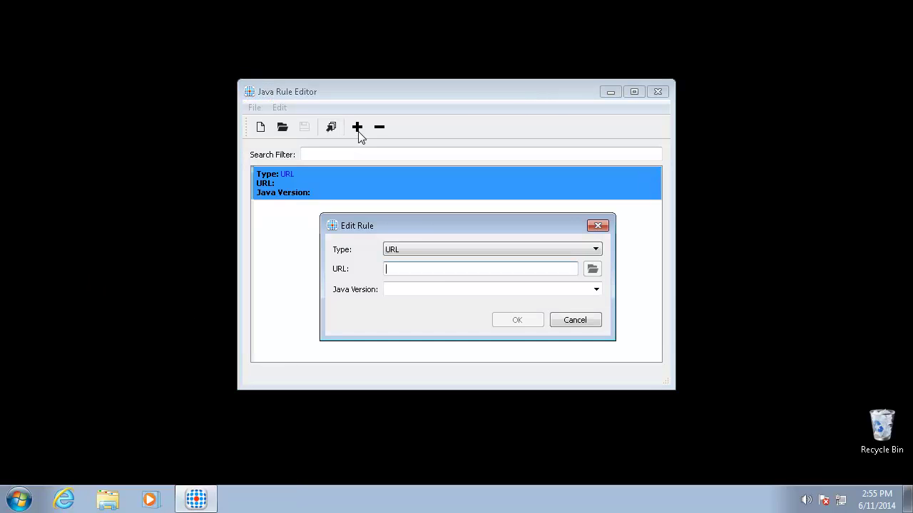
pyautogui.hotkey('ctrl', 'v')
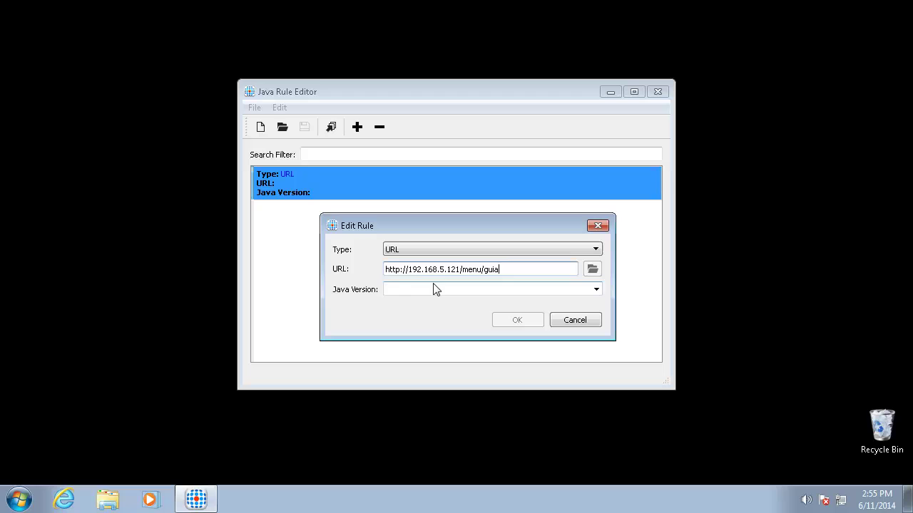
pyautogui.click(596, 290)
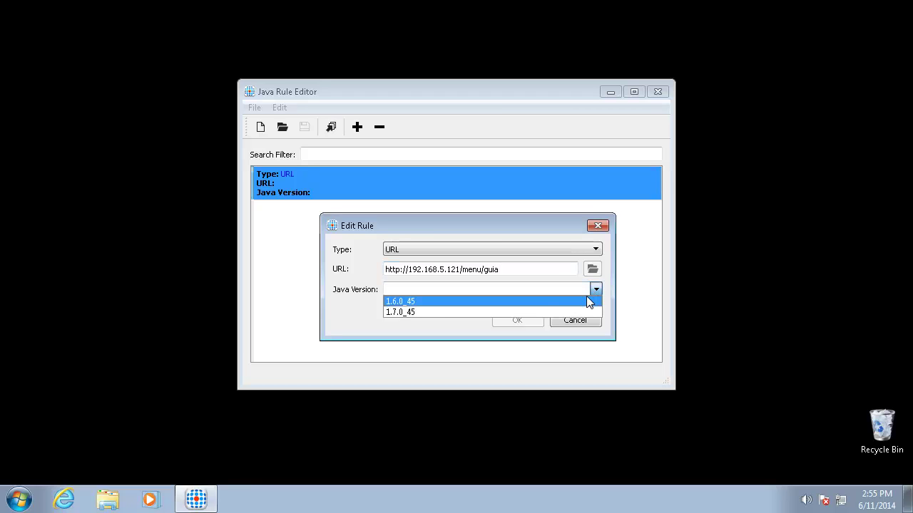
pyautogui.click(528, 302)
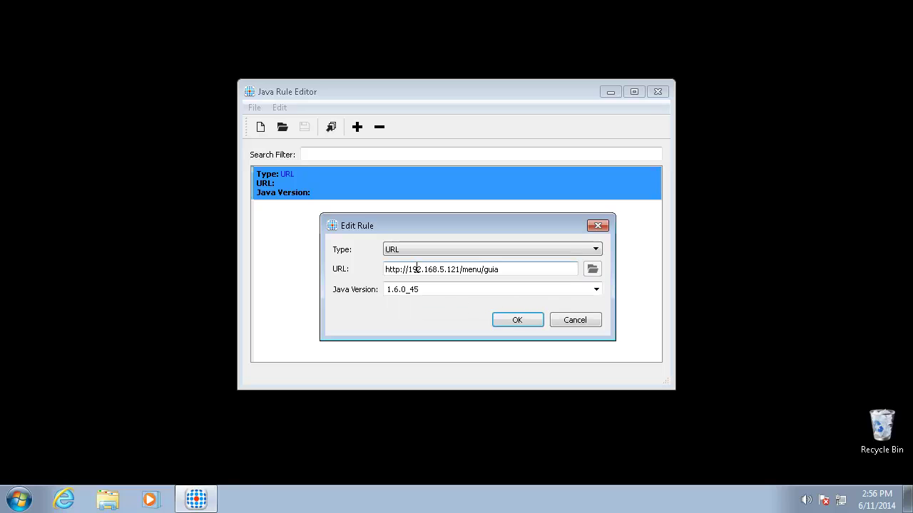
# Step: Change the rule's URL to *://192.168.5.121/* and confirm it
pyautogui.moveTo(397, 269); pyautogui.dragTo(348, 278)
pyautogui.press('BackSpace')
pyautogui.write('*')
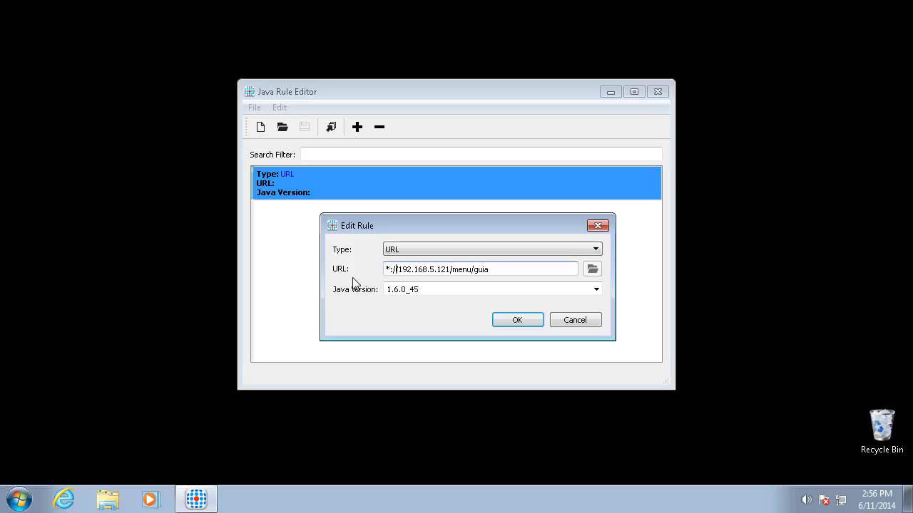
pyautogui.press('Right')
pyautogui.press('Right')
pyautogui.hotkey('shift', 'Right')
pyautogui.hotkey('shift', 'Right')
pyautogui.hotkey('shift', 'Right')
pyautogui.hotkey('shift', 'Right')
pyautogui.hotkey('shift', 'Right')
pyautogui.hotkey('shift', 'Right')
pyautogui.hotkey('shift', 'Right')
pyautogui.hotkey('shift', 'Right')
pyautogui.hotkey('shift', 'Right')
pyautogui.write('*')
pyautogui.click(526, 321)
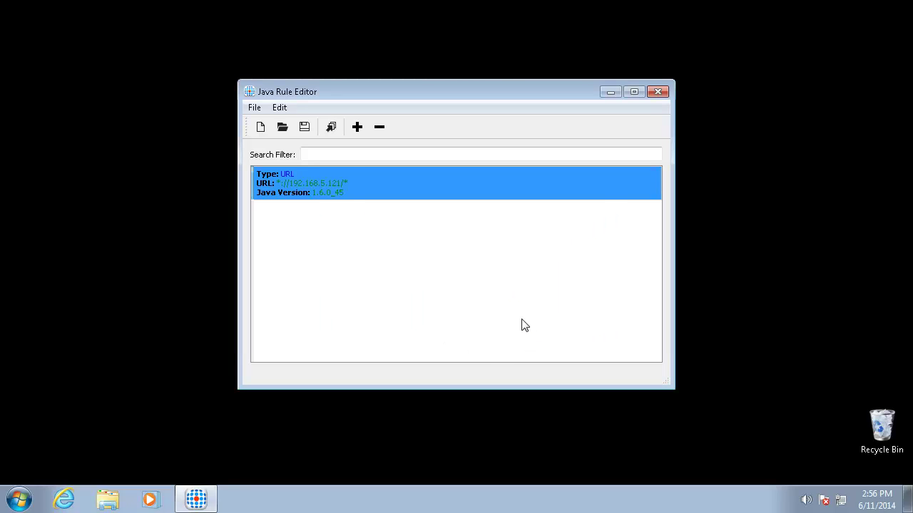
# Step: Save the rule set as NetScalerFix and generate its rule files
pyautogui.click(304, 129)
pyautogui.write('NetSa')
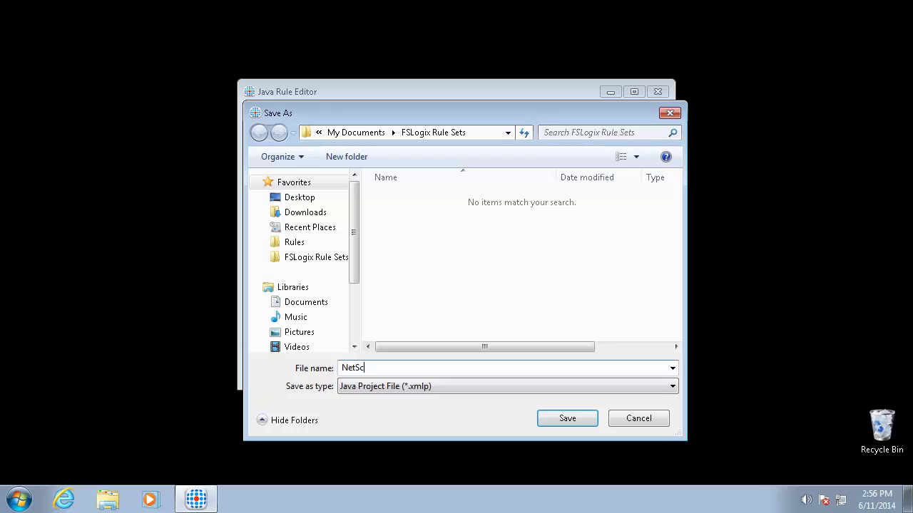
pyautogui.write('calerFix')
pyautogui.press('Return')
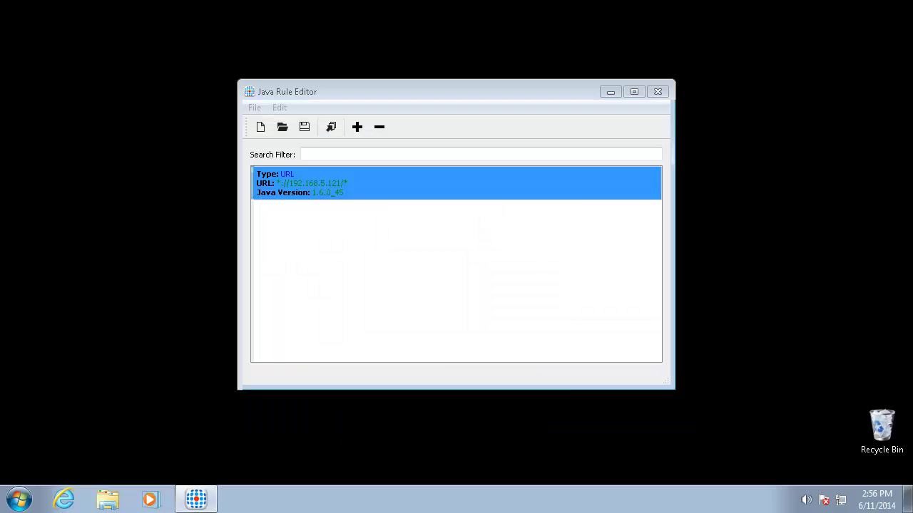
pyautogui.click(334, 128)
pyautogui.click(474, 260)
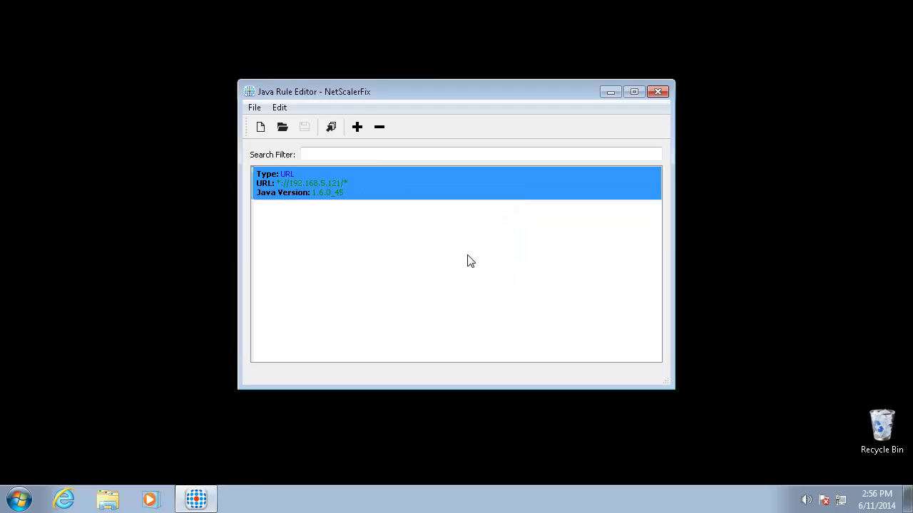
# Step: Copy NetScalerFix, NetScalerFix_1.6.0_45.fxa and .fxr from the FSLogix Rule Sets folder
pyautogui.click(657, 92)
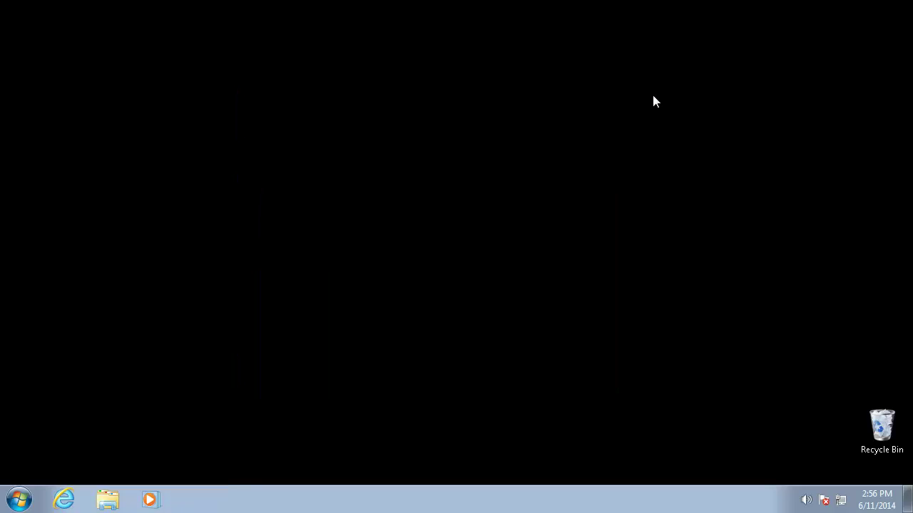
pyautogui.click(107, 501)
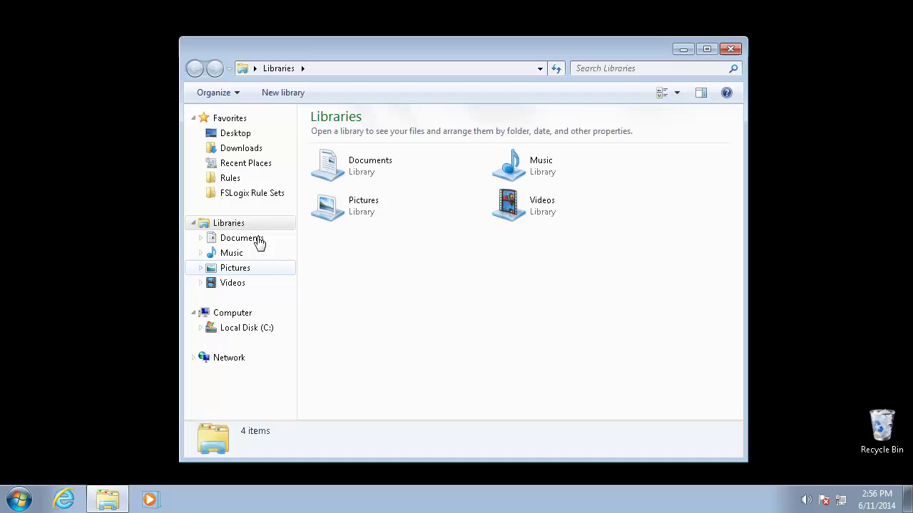
pyautogui.click(276, 201)
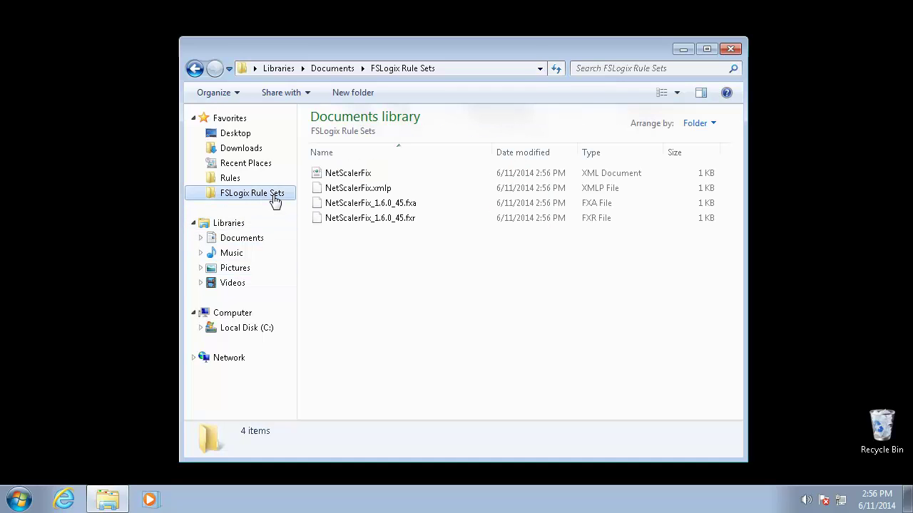
pyautogui.click(385, 175)
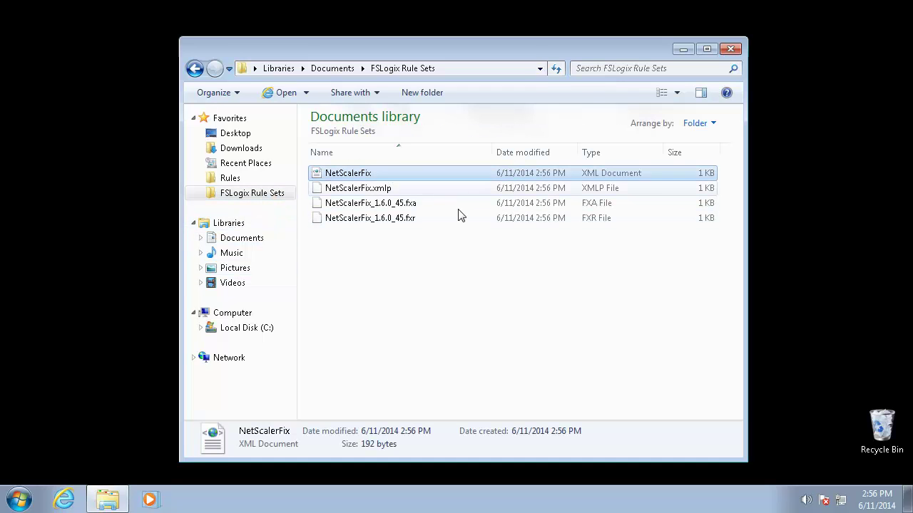
pyautogui.keyDown('ctrl'); pyautogui.click(410, 205); pyautogui.keyUp('ctrl')
pyautogui.keyDown('ctrl'); pyautogui.click(422, 216); pyautogui.keyUp('ctrl')
pyautogui.rightClick(440, 222)
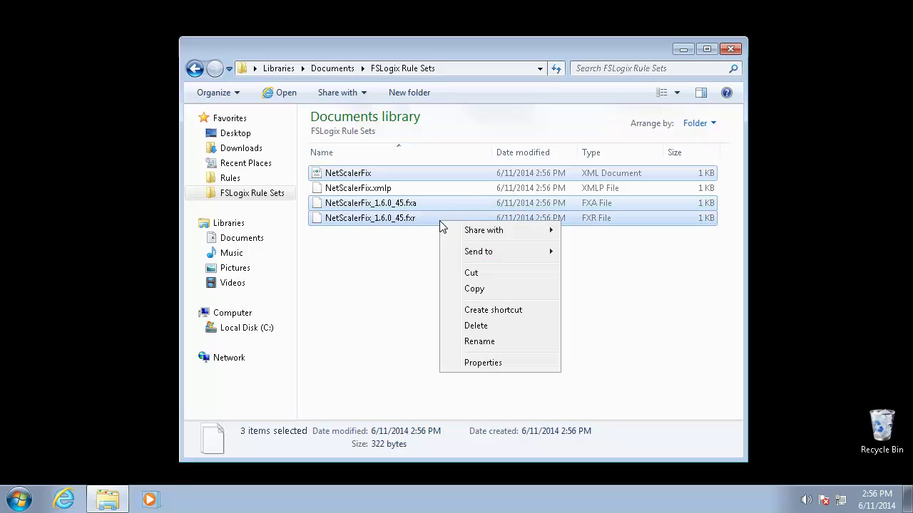
pyautogui.click(480, 289)
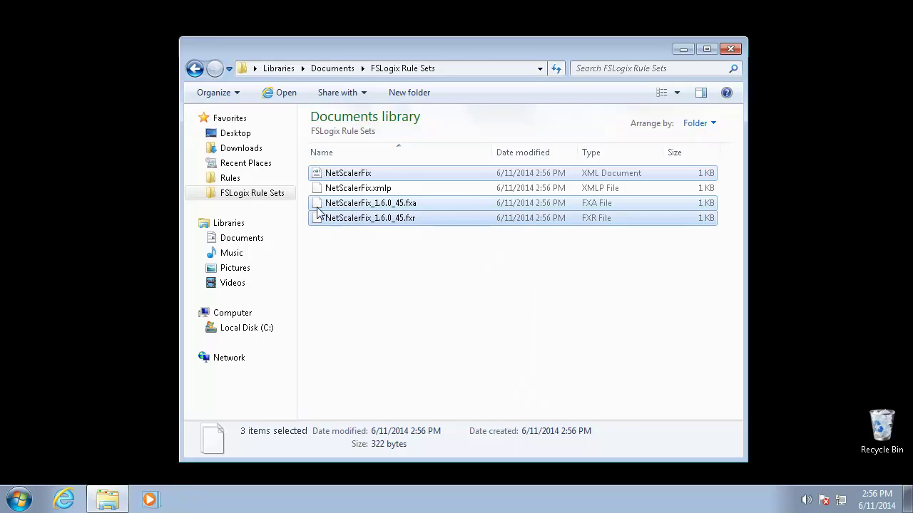
# Step: Paste the three files into C:\Program Files\FSLogix\Apps\Rules with administrator permission
pyautogui.click(230, 179)
pyautogui.rightClick(350, 195)
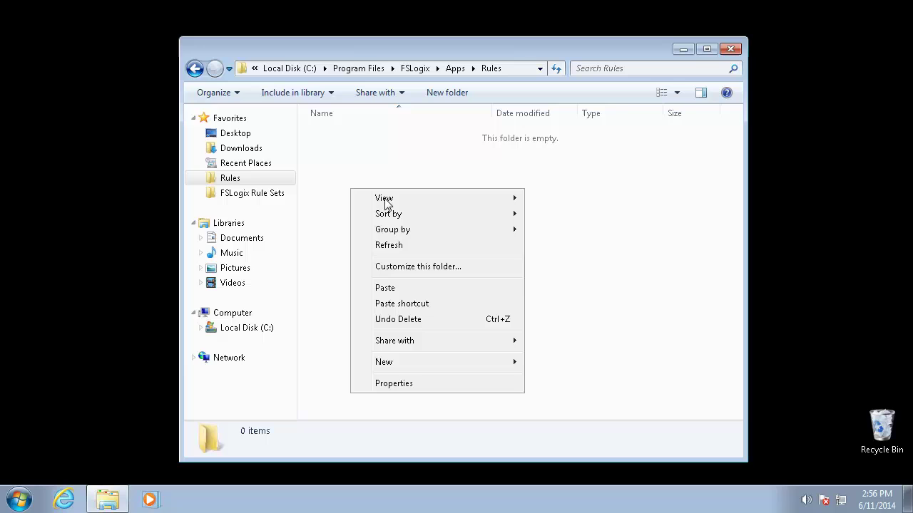
pyautogui.click(427, 291)
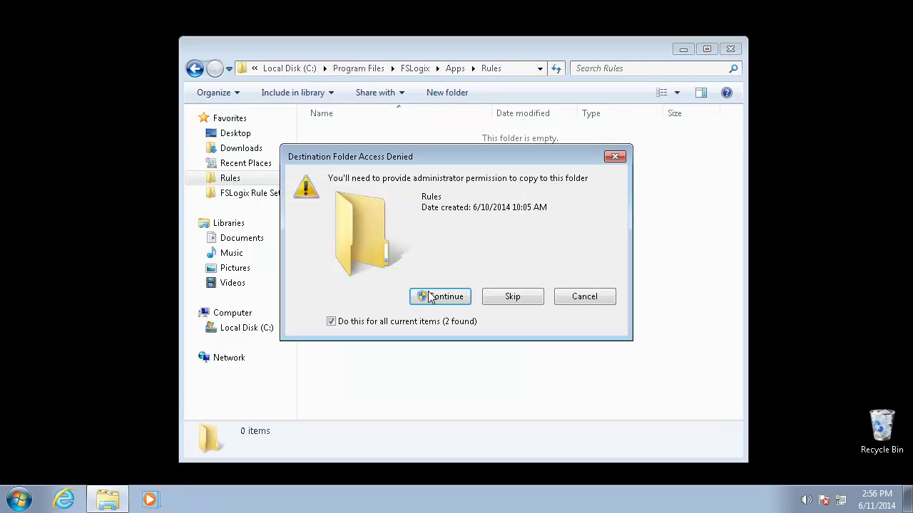
pyautogui.click(433, 301)
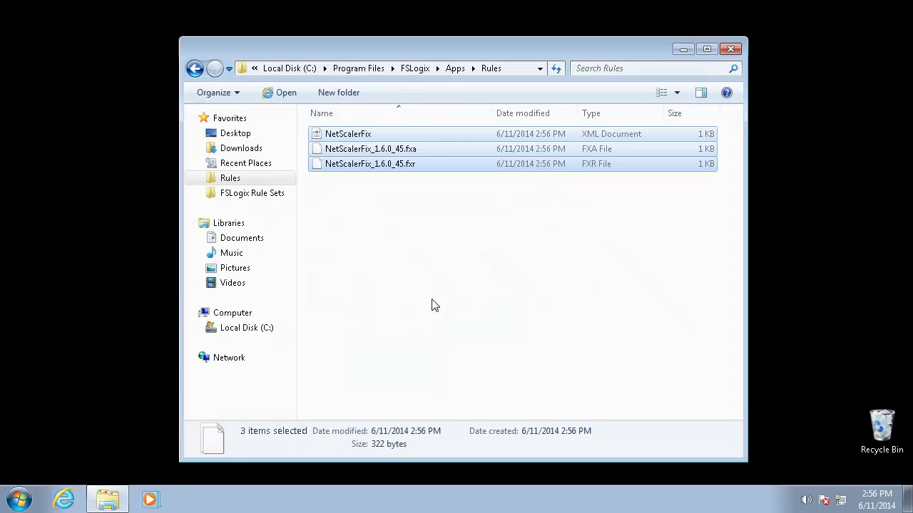
# Step: Log back in to NetScaler as nsroot and open the NetScaler VPX Configuration favorite
pyautogui.click(728, 50)
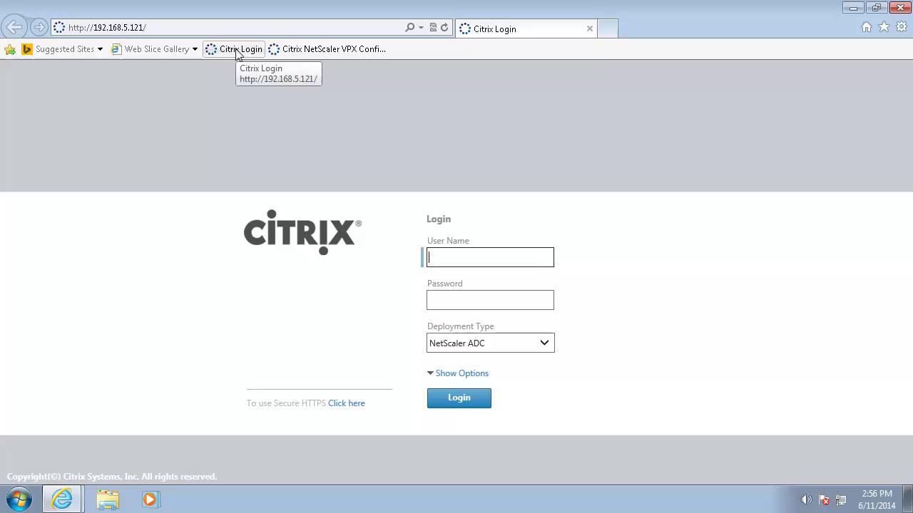
pyautogui.write('nsroot')
pyautogui.press('Tab')
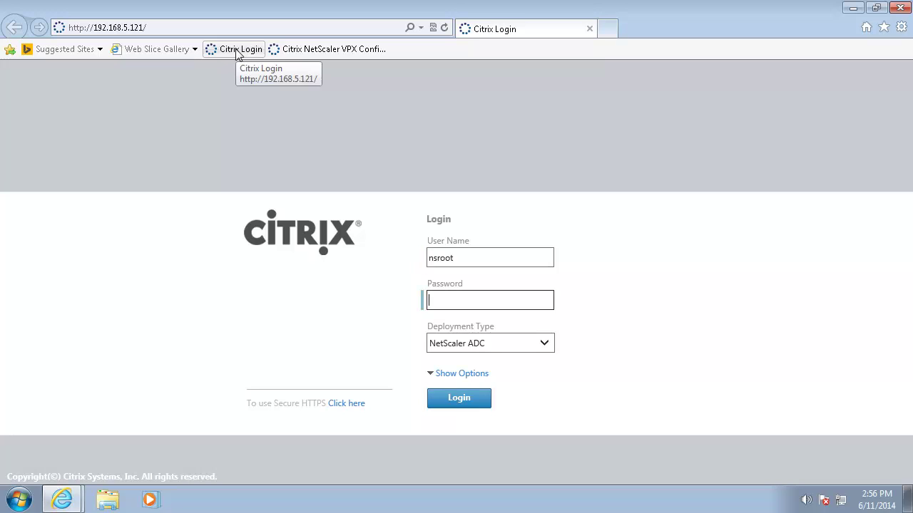
pyautogui.write('nsroot')
pyautogui.press('Return')
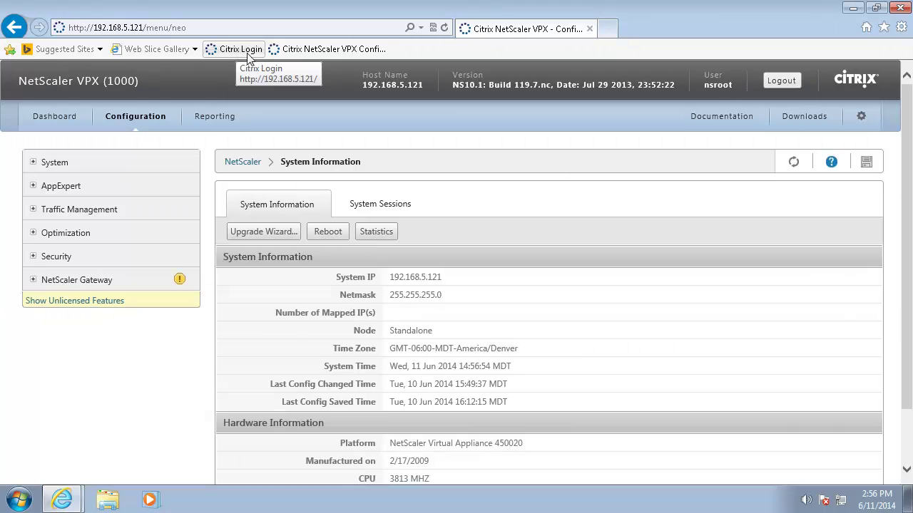
pyautogui.click(313, 49)
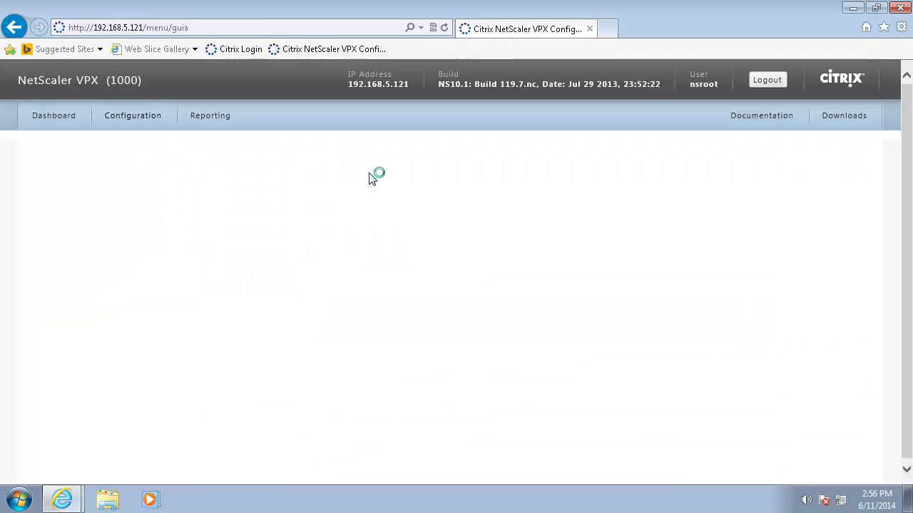